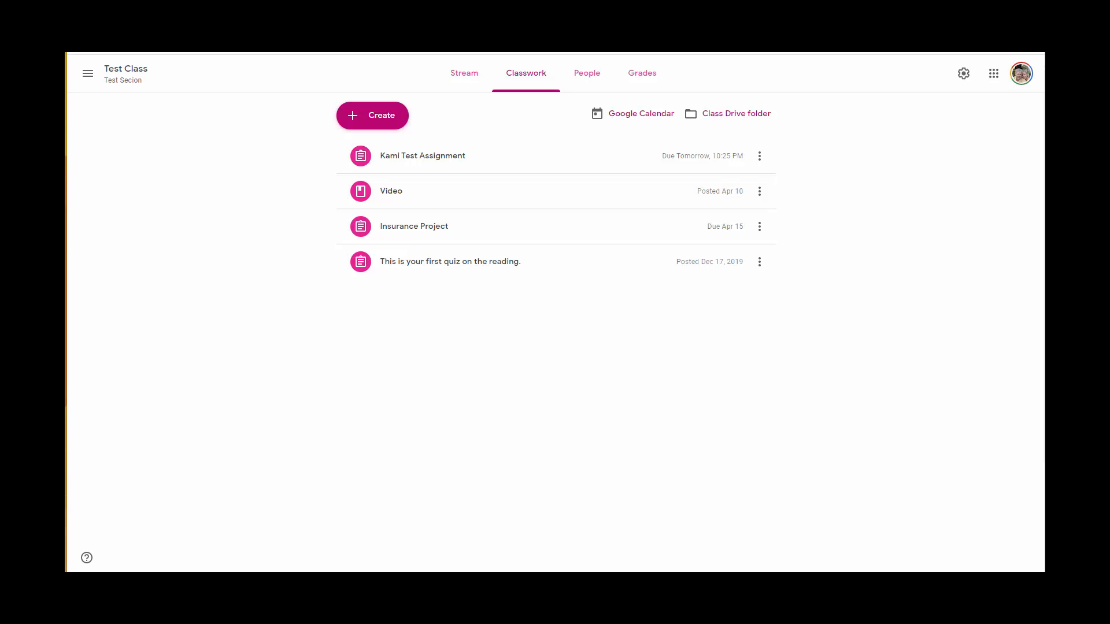
- Create a Kami assignment titled "Sample Assignment" with the instructions "Complete the Worksheet."
click(377, 118)
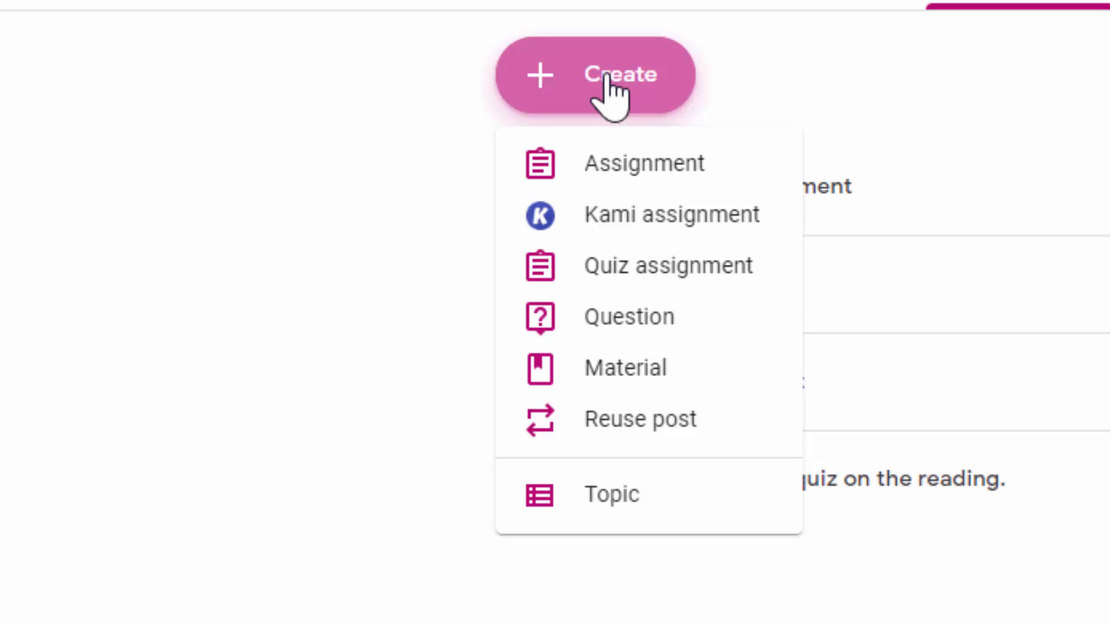
click(673, 219)
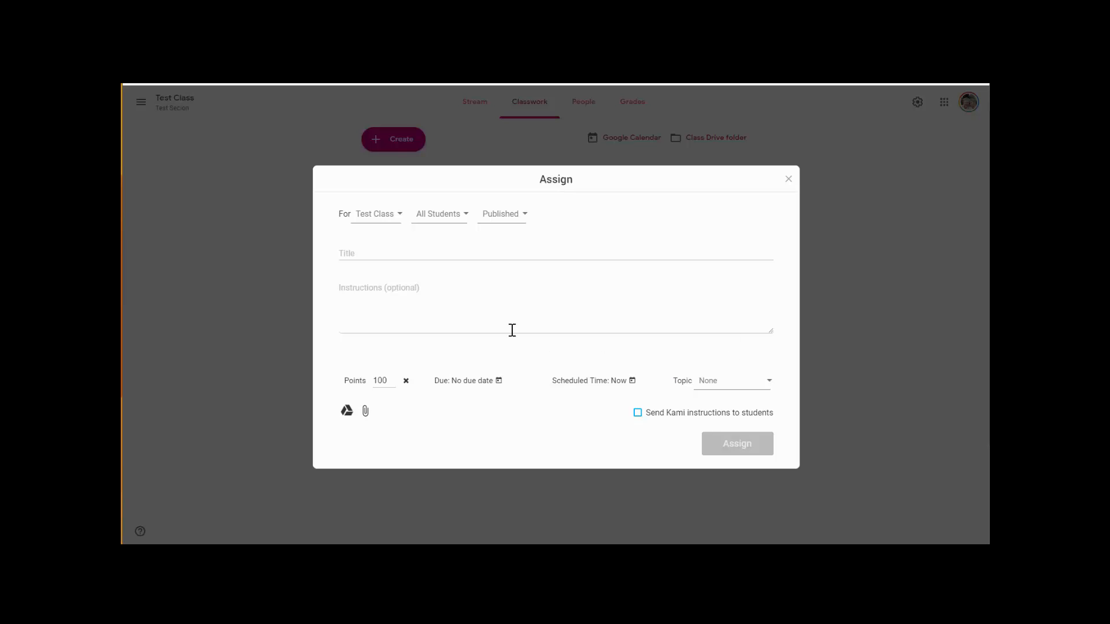
click(367, 253)
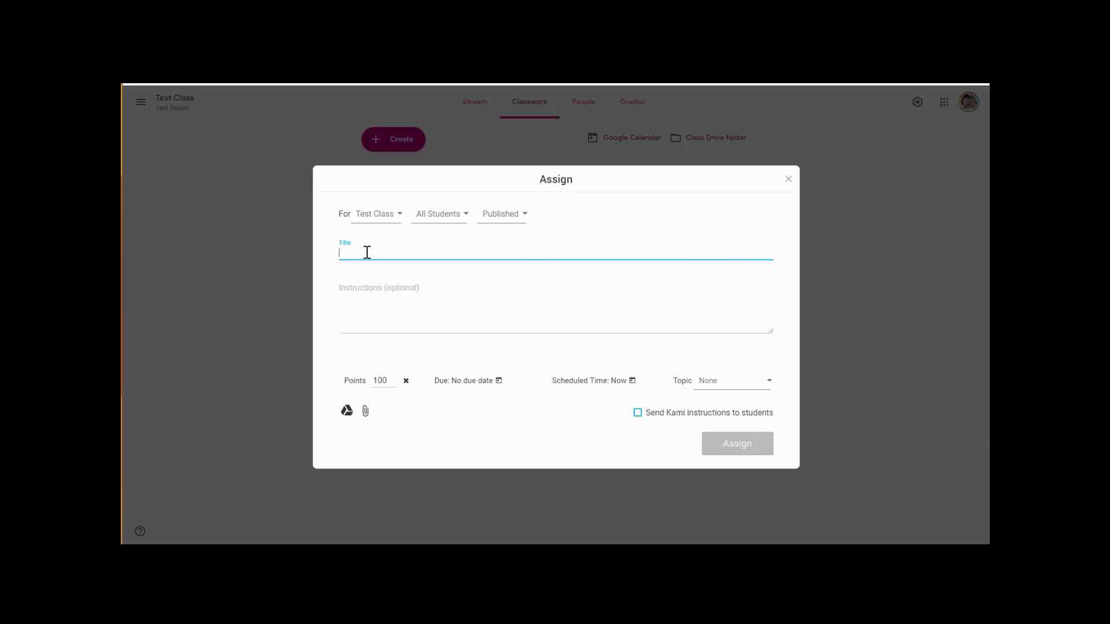
text(Sample Assignment)
click(359, 300)
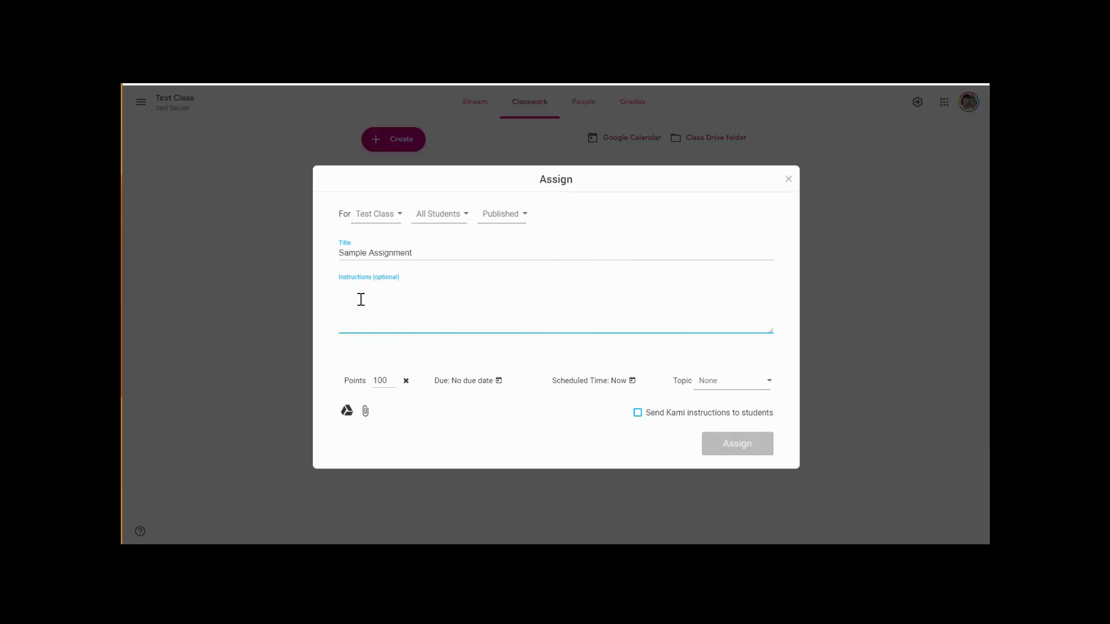
text(Complete)
text( the )
text(Worsh)
text(kshett)
text(et.)
- Set the assignment's due date to April 17, 2020 at 11:25 AM
click(481, 384)
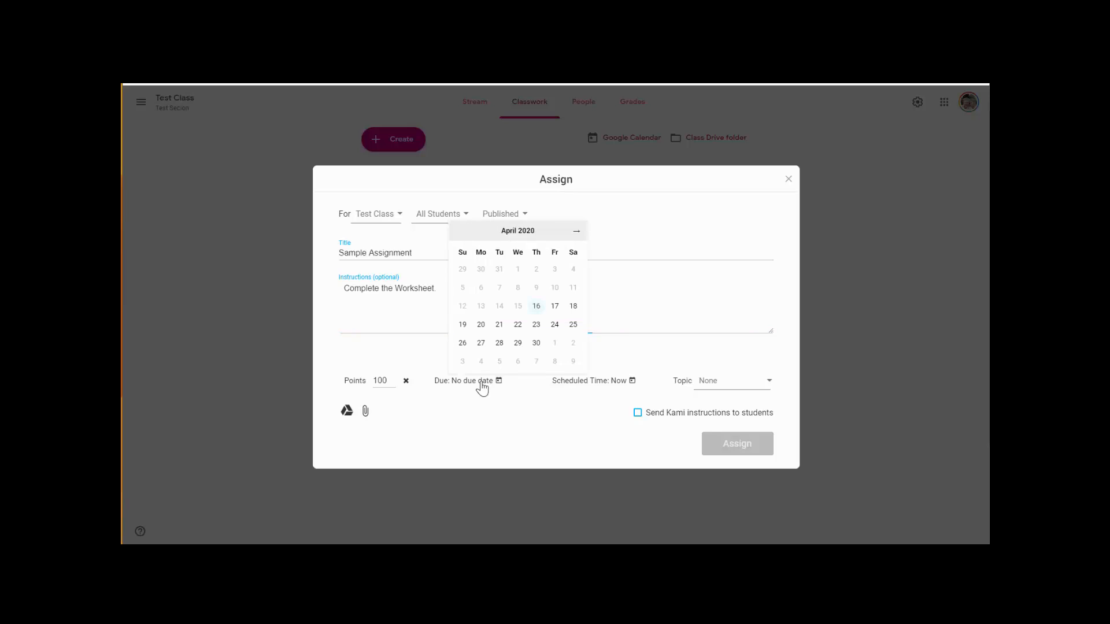
click(556, 307)
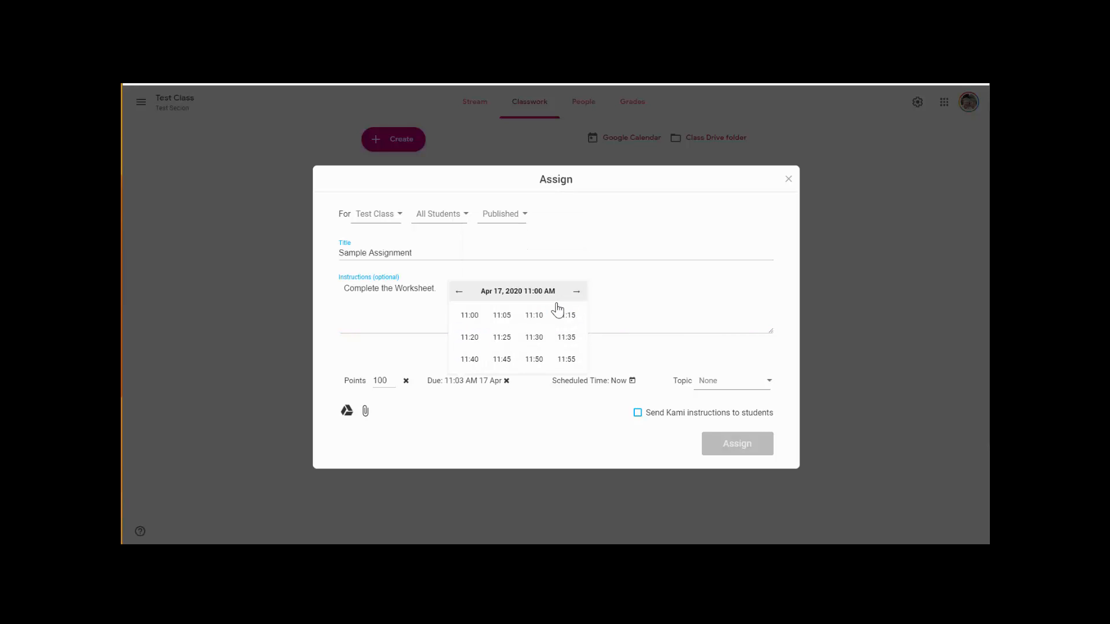
click(502, 338)
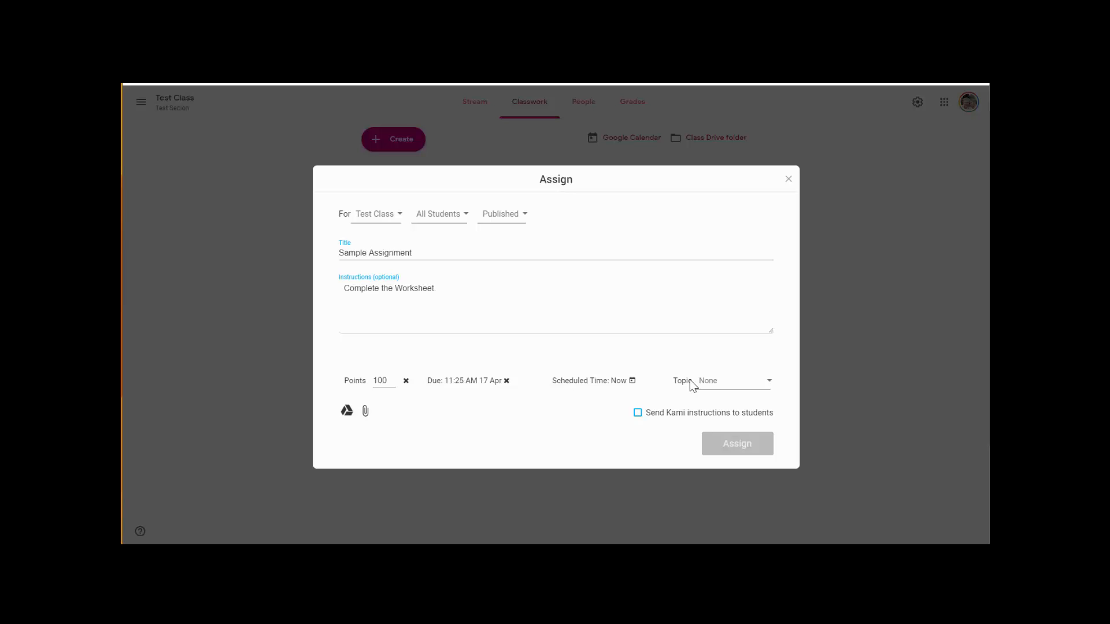
click(712, 386)
click(676, 370)
- Attach the Sample Assignment document from the Classroom folder in Drive and assign it to the class
click(348, 413)
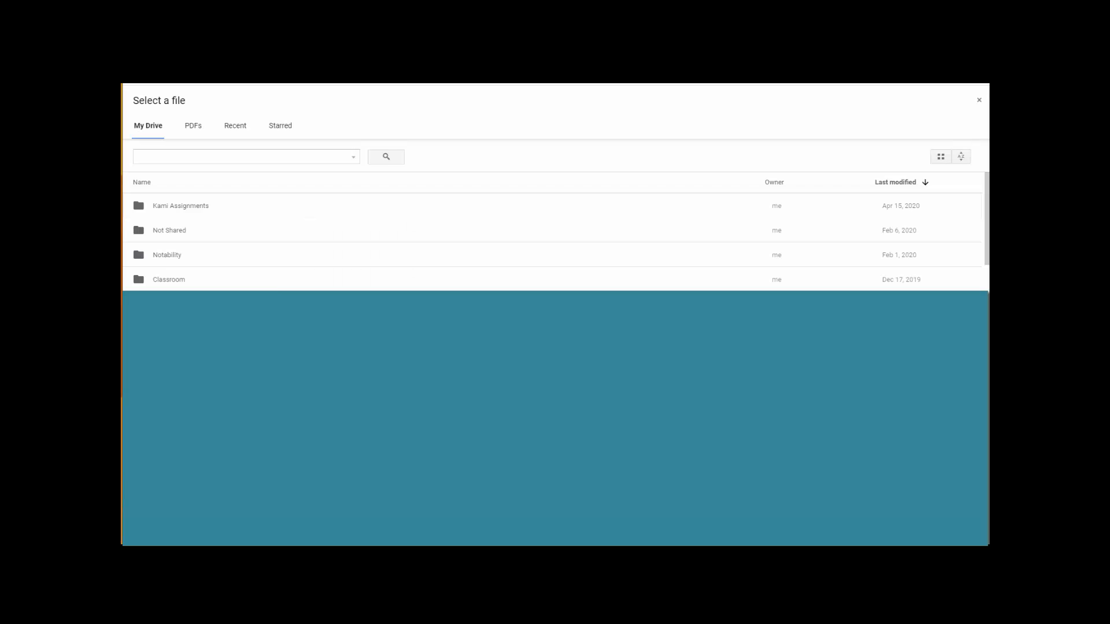
double_click(166, 279)
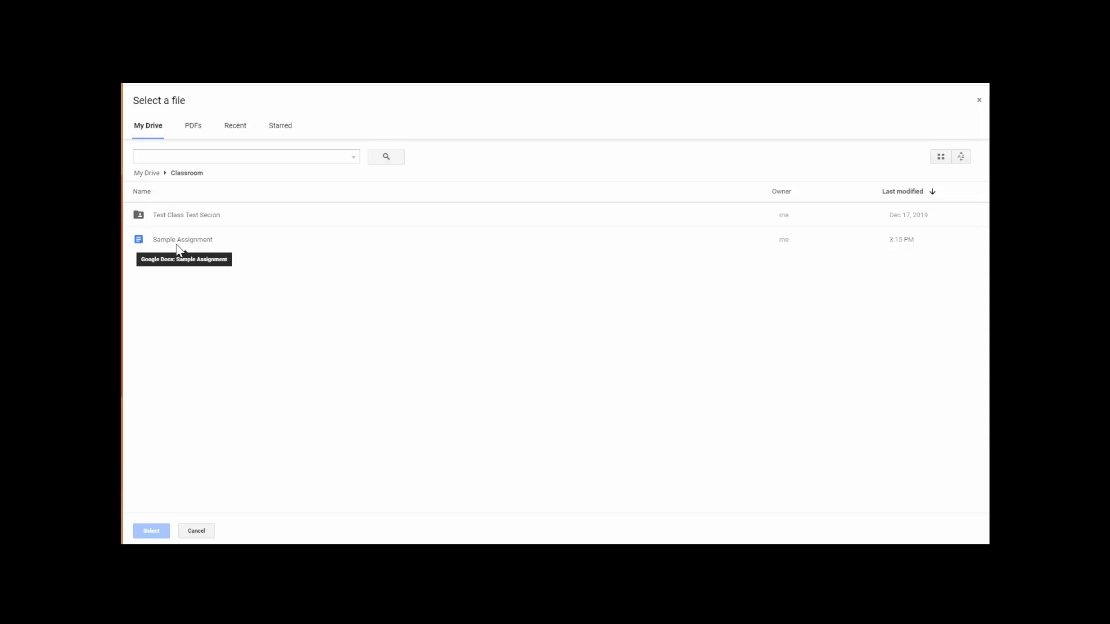
double_click(177, 241)
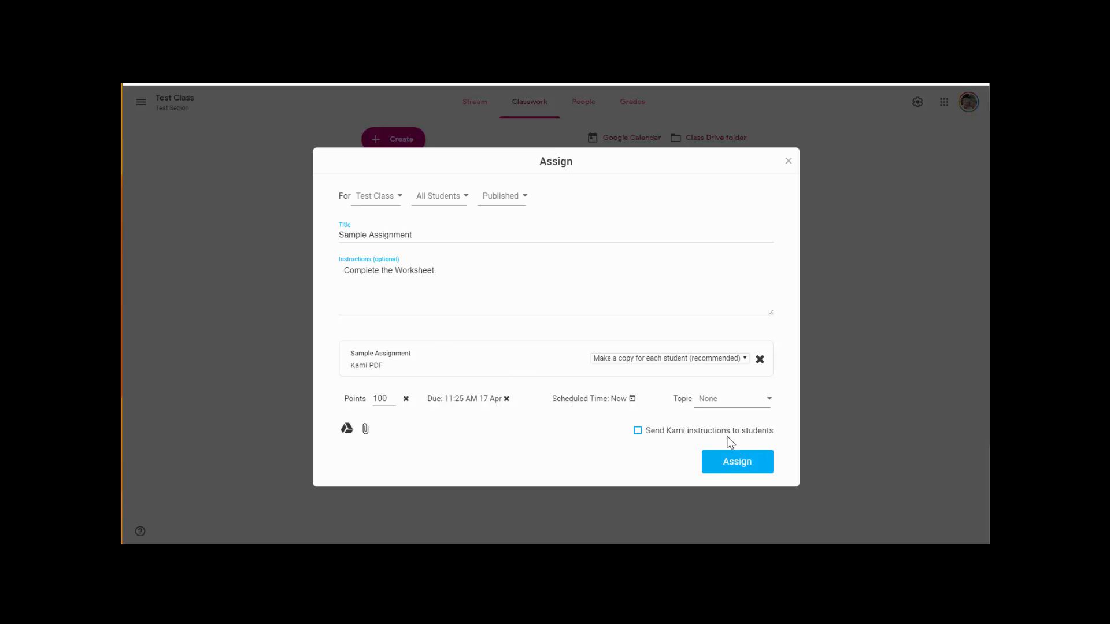
click(737, 470)
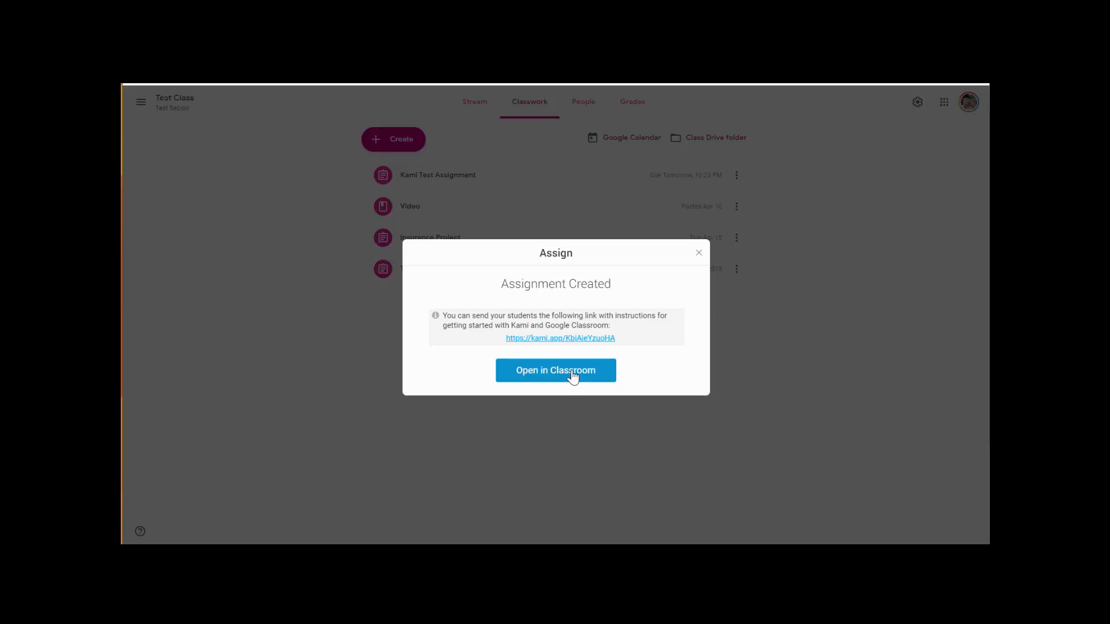
- View the new assignment in Classroom and open its attached PDF with Kami
click(570, 375)
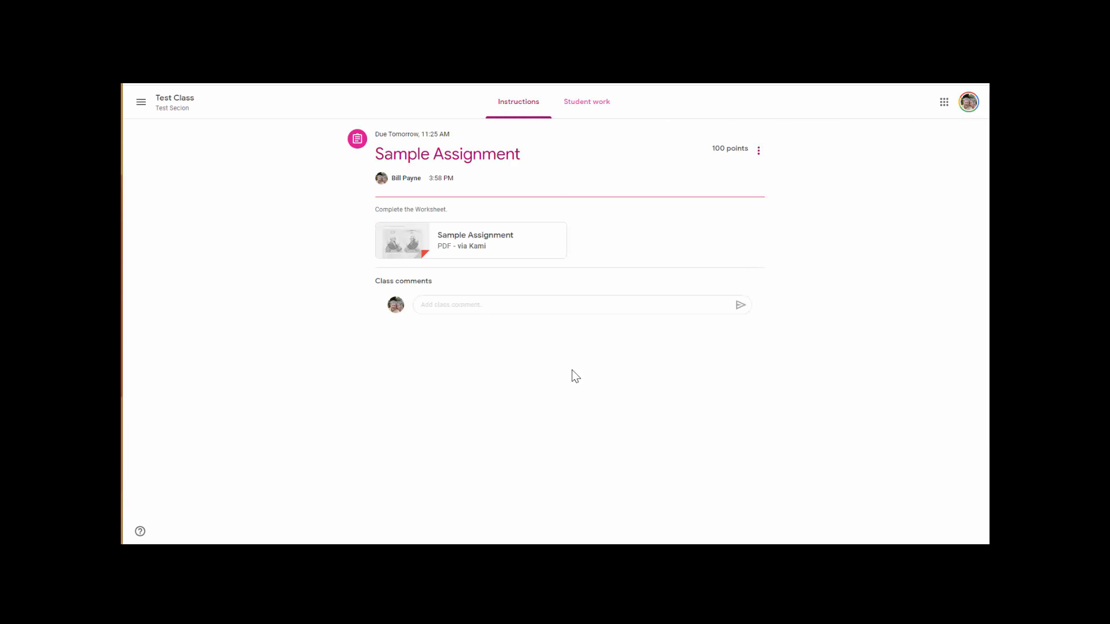
click(460, 245)
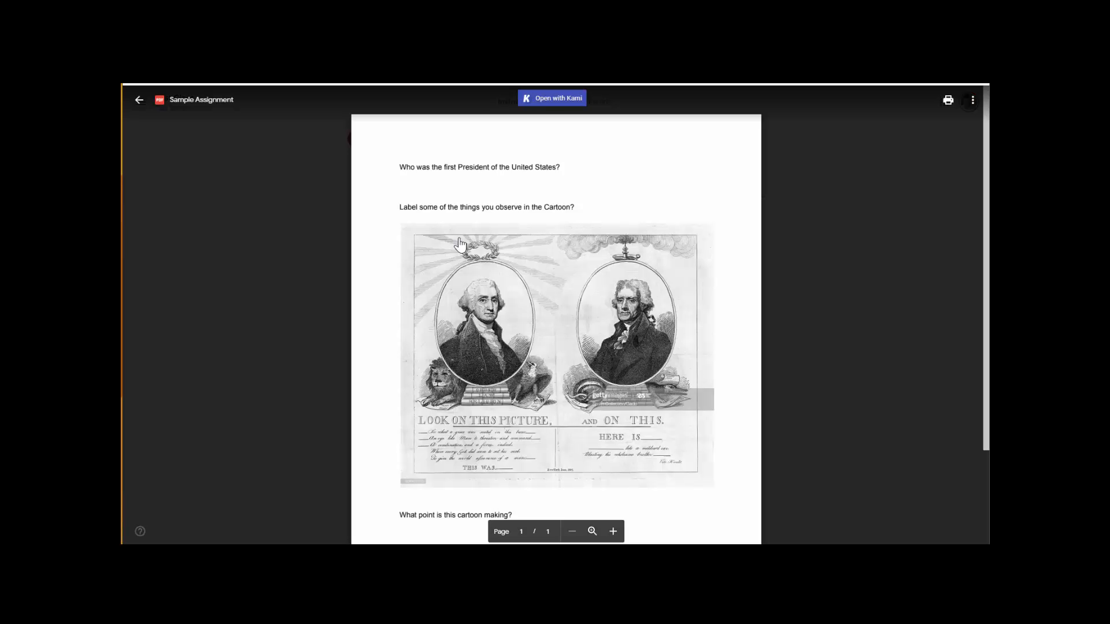
click(557, 101)
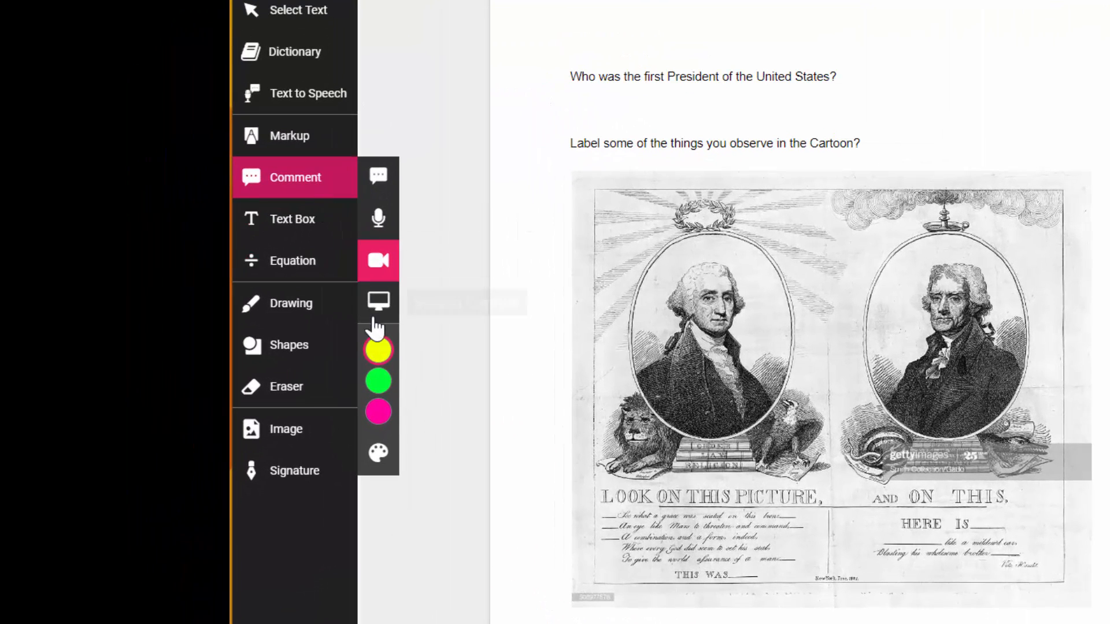
- Draw green freehand strokes on the cartoon and delete the text box beside the first question
click(298, 313)
mouse_move(393, 415)
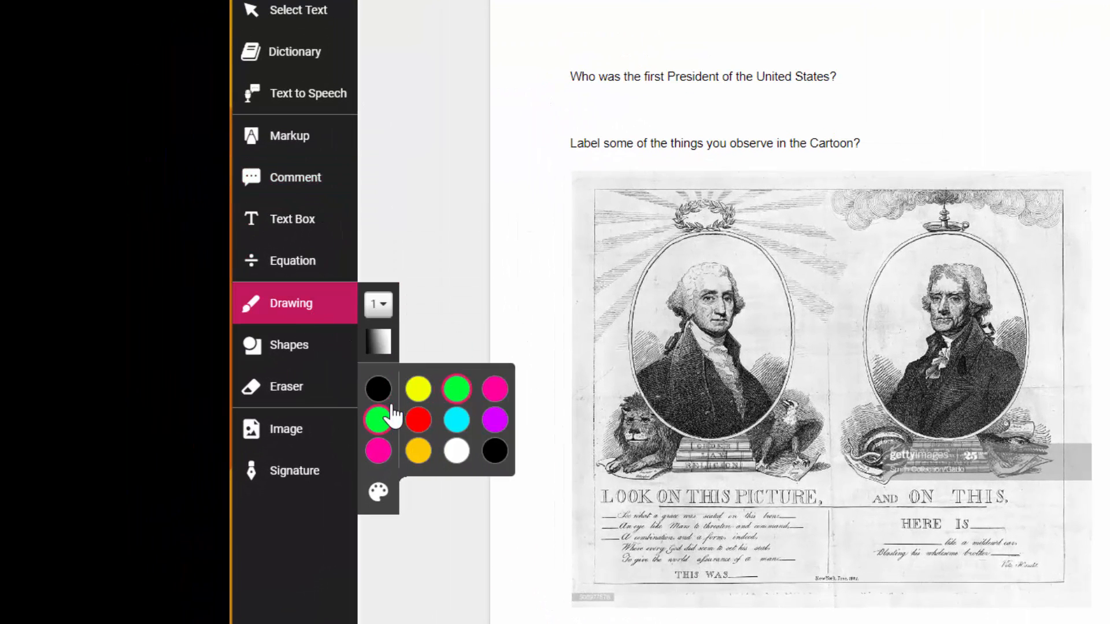
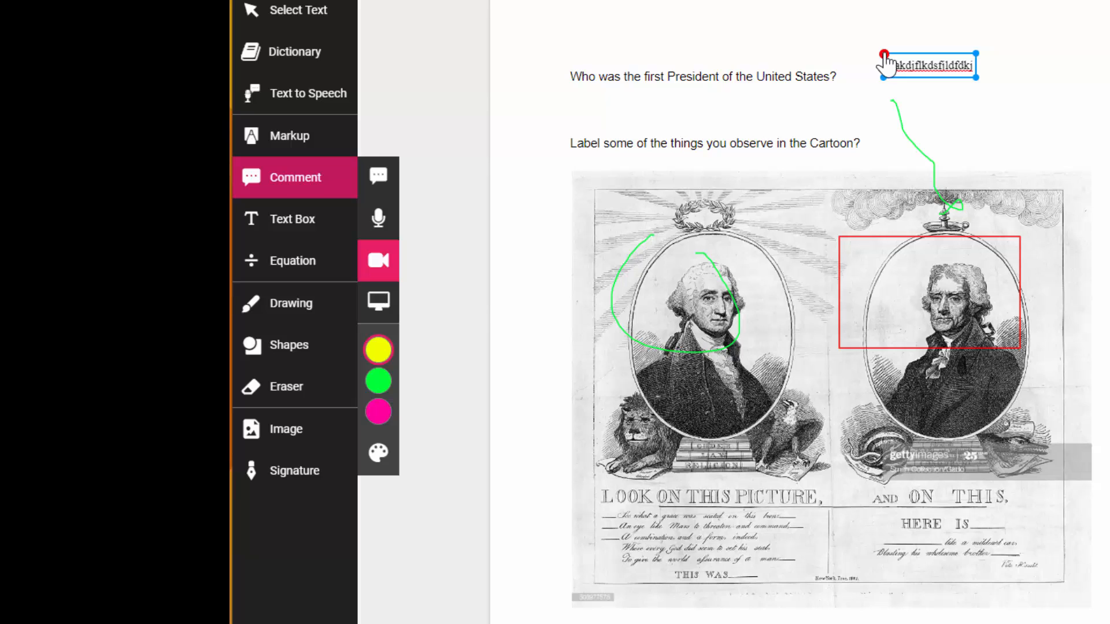
click(884, 54)
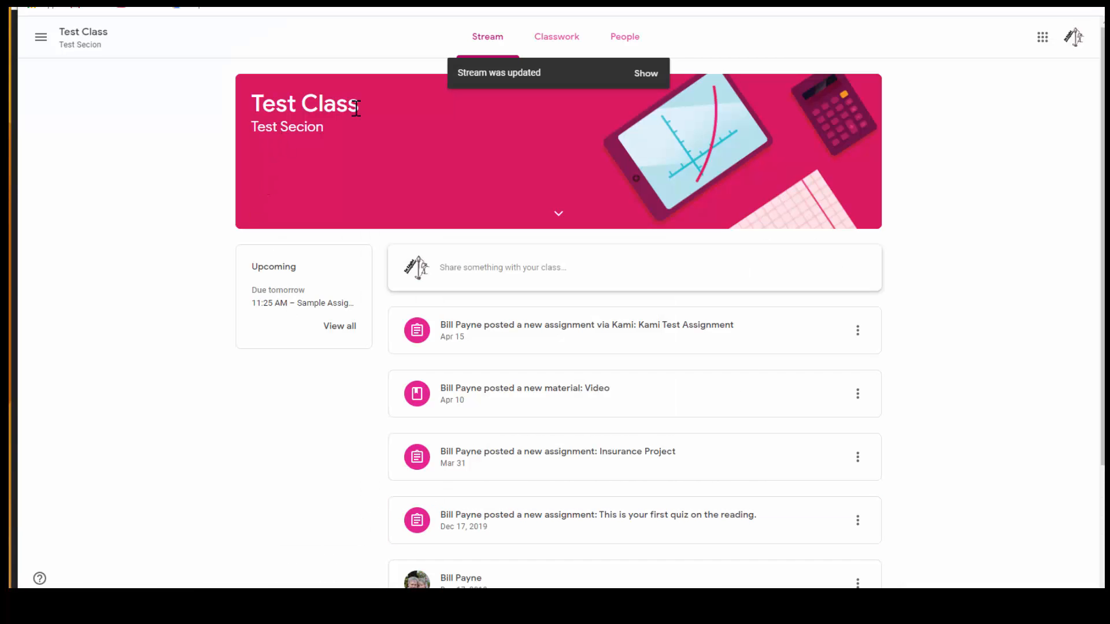
- In the student's Classroom view, find Sample Assignment in the classwork and open the student's PDF copy with Kami
click(567, 42)
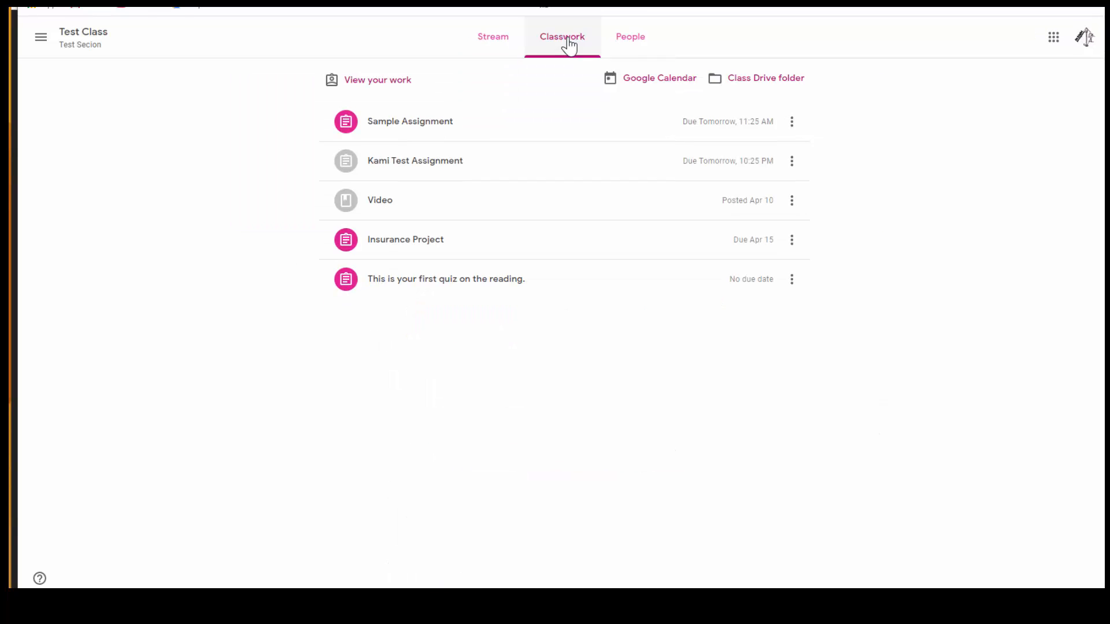
click(409, 128)
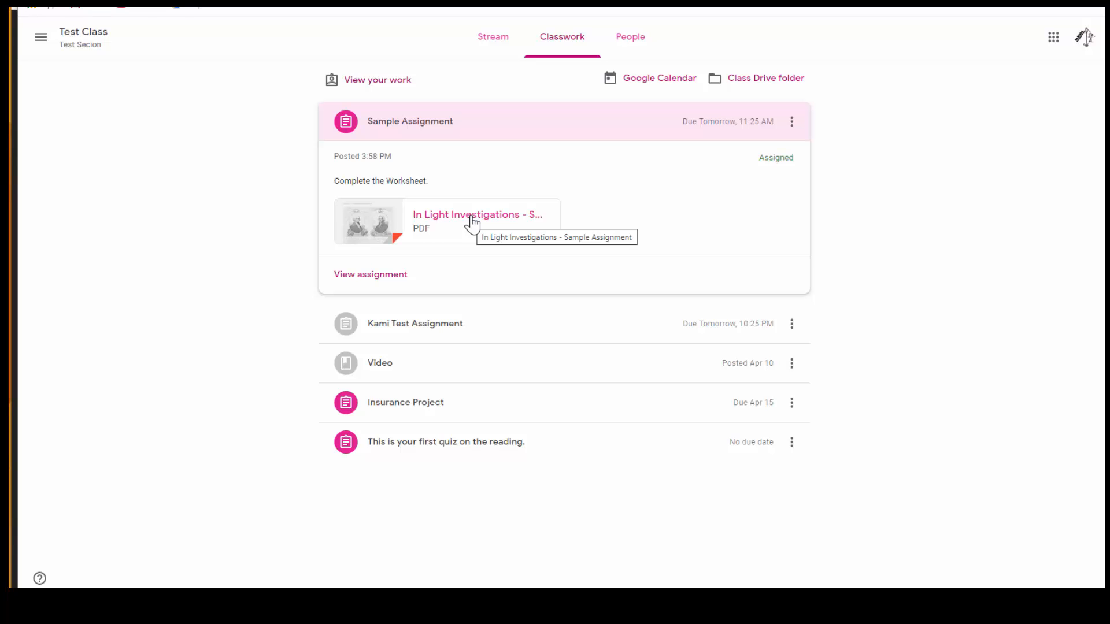
click(472, 221)
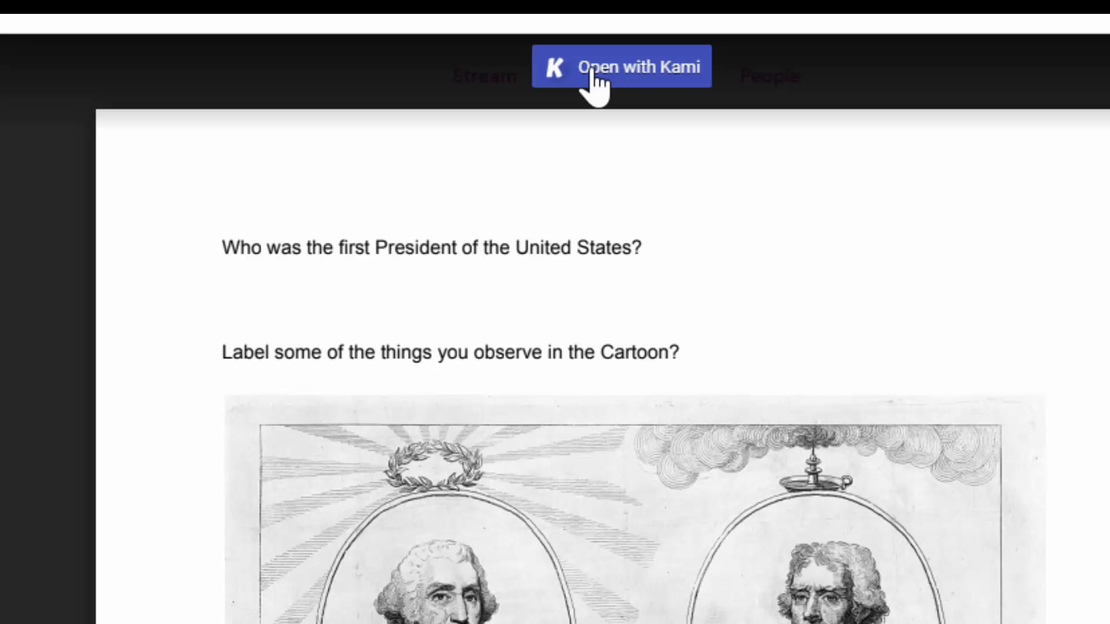
click(596, 81)
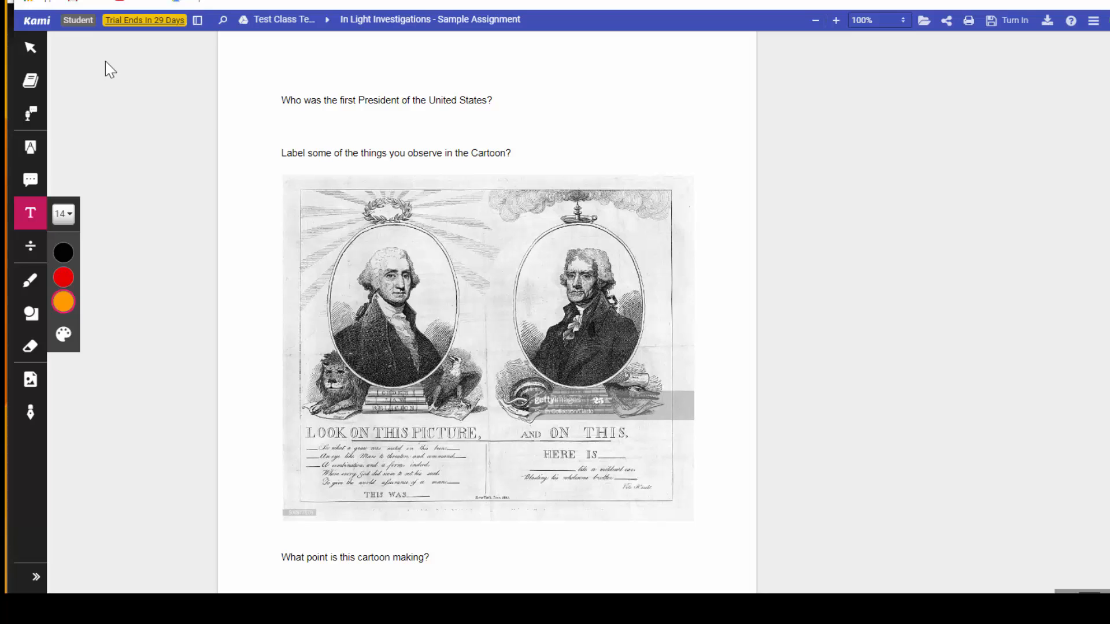
- Add the text "jsladkjfaldkfjsdlkfjsdlkfjdsf" below the first question and circle the first portrait freehand in black
click(341, 126)
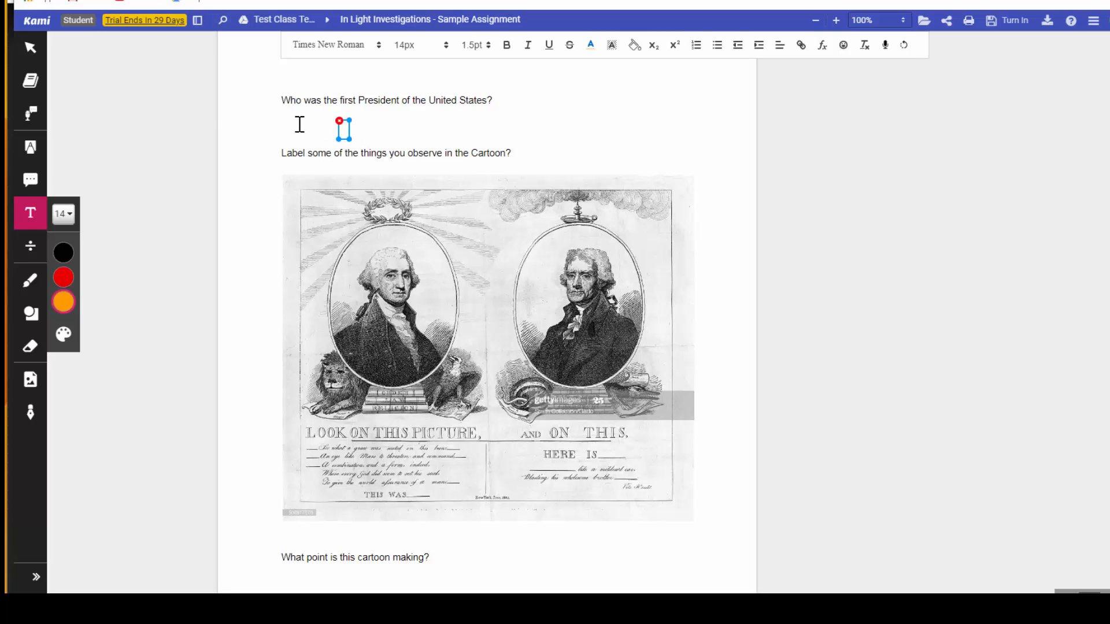
text(jsladkjfaldkfjsdlkfjsdlkfjdsf)
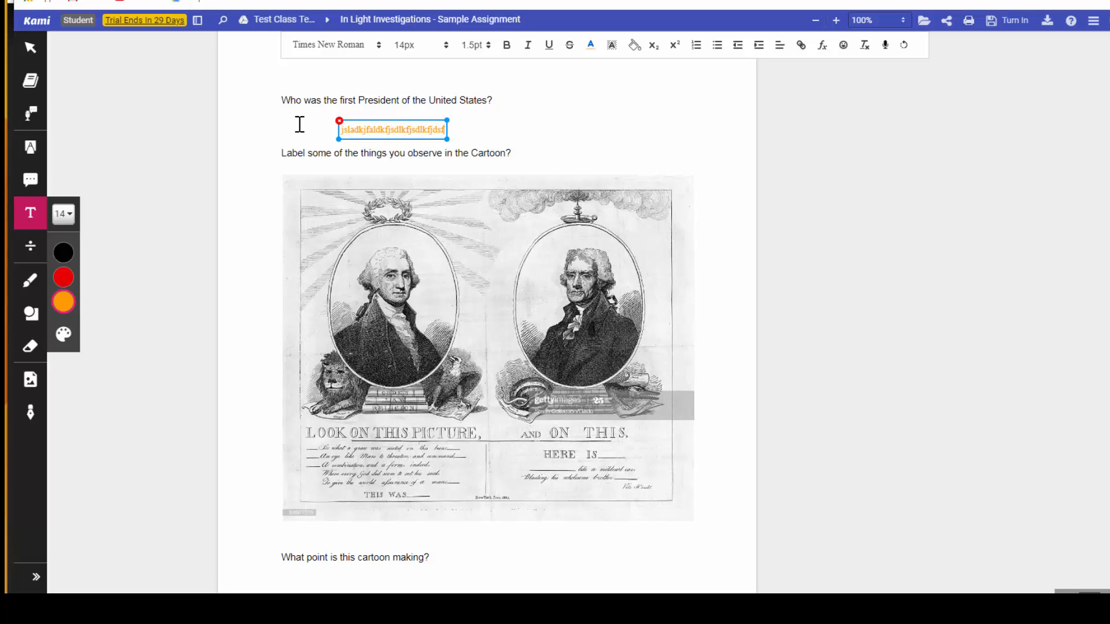
click(43, 284)
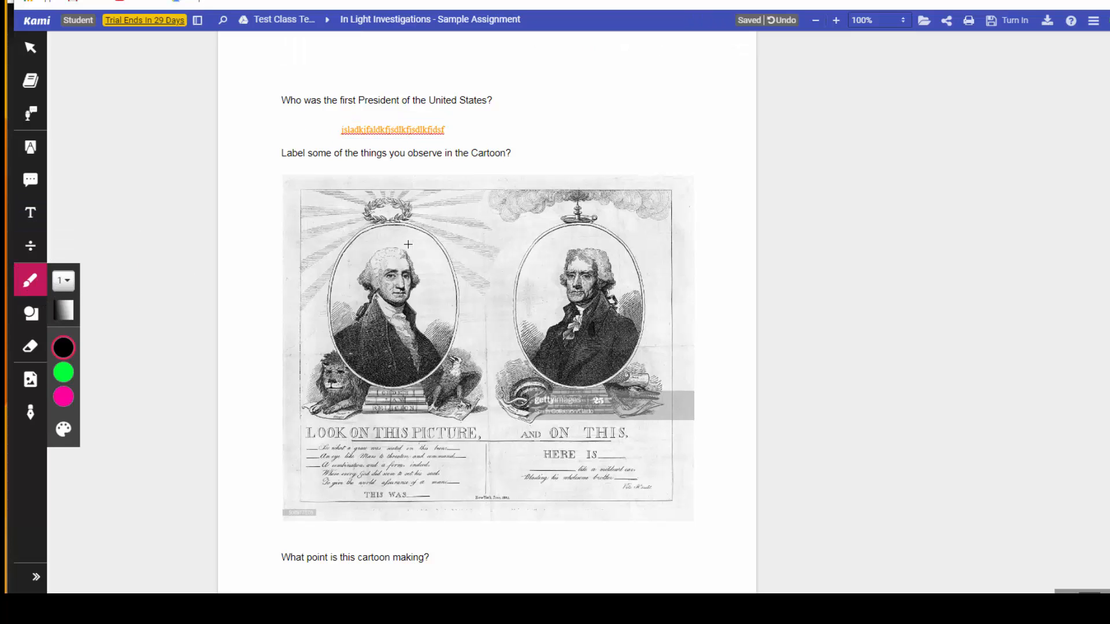
mouse_move(375, 246)
mouse_down()
mouse_move(359, 342)
mouse_move(399, 217)
mouse_move(338, 234)
mouse_up()
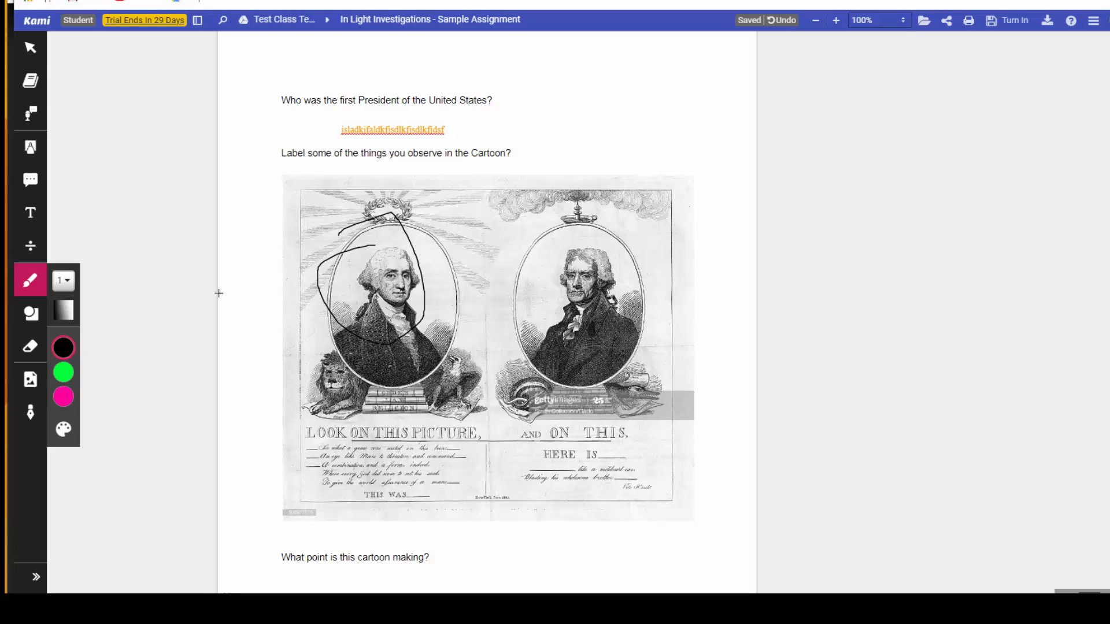
- Add an orange text label reading "Washingtion" beside the circled portrait
click(31, 214)
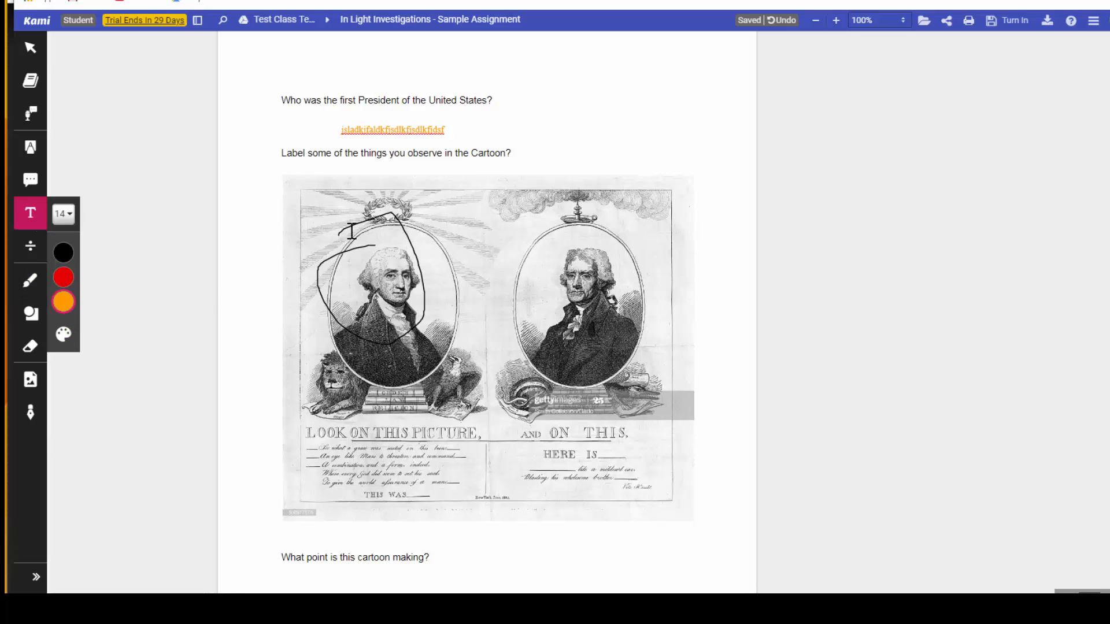
click(418, 229)
text(Washingtion)
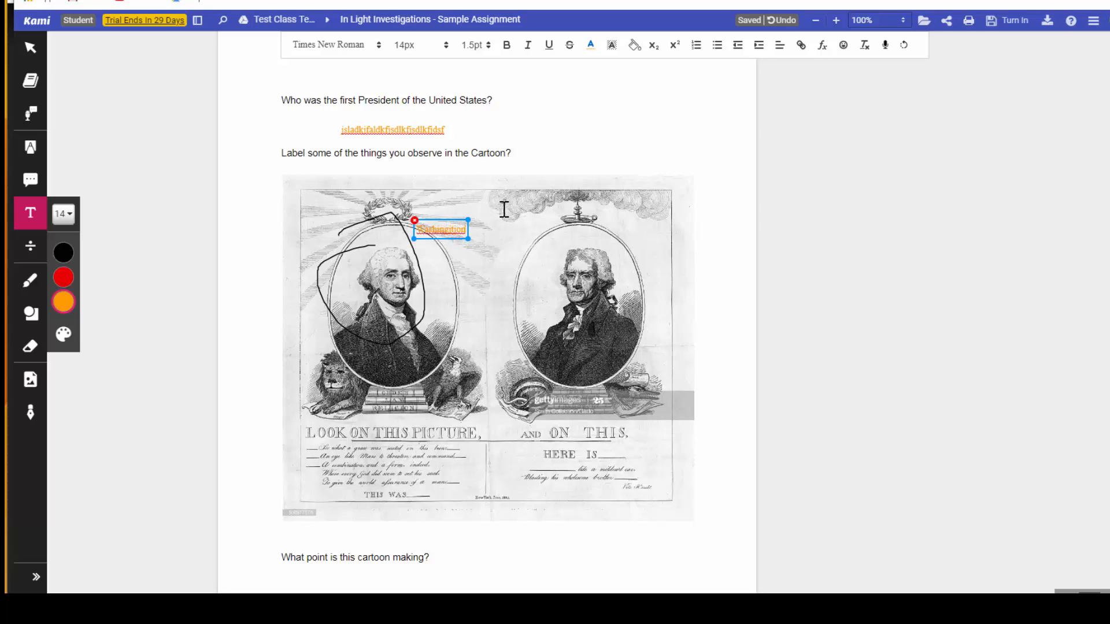
- Turn in the completed Sample Assignment from Kami and dismiss the submission details
click(1015, 27)
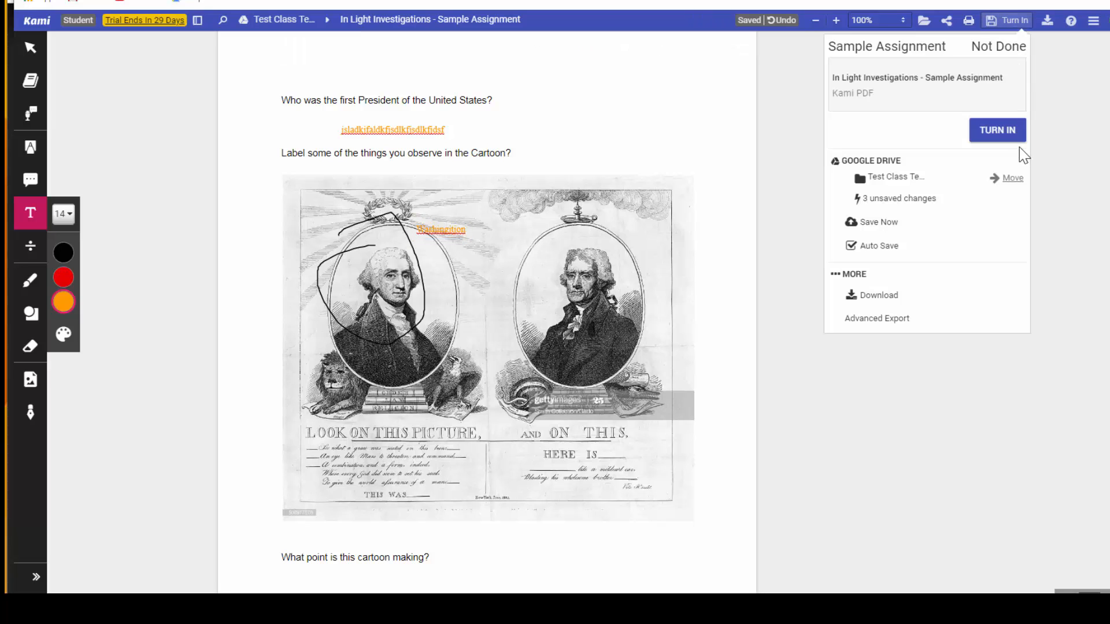
click(1003, 134)
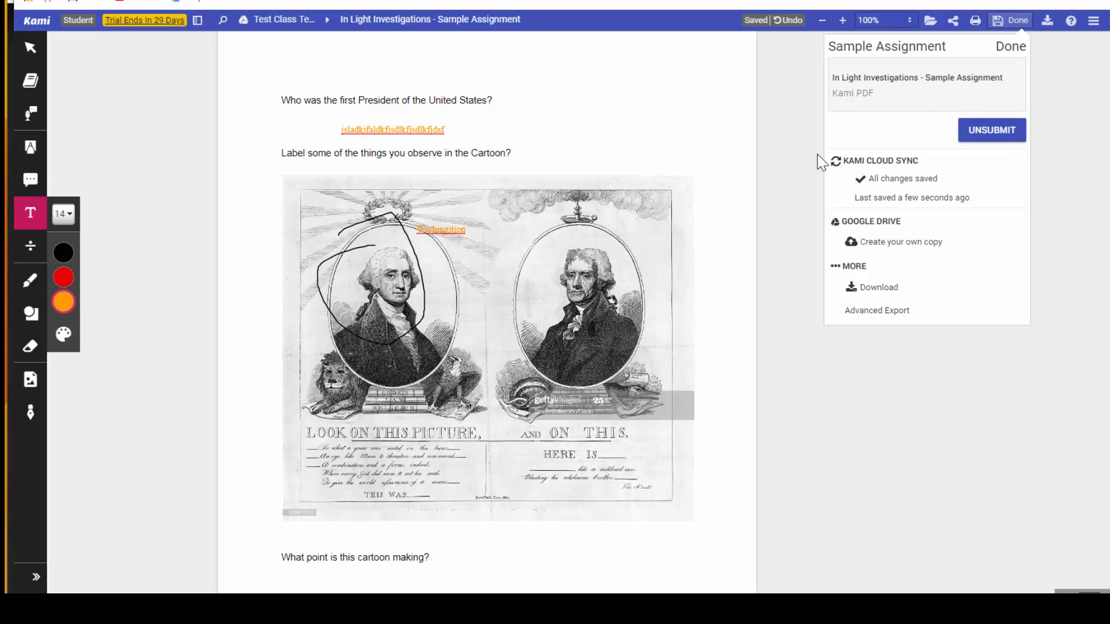
click(801, 199)
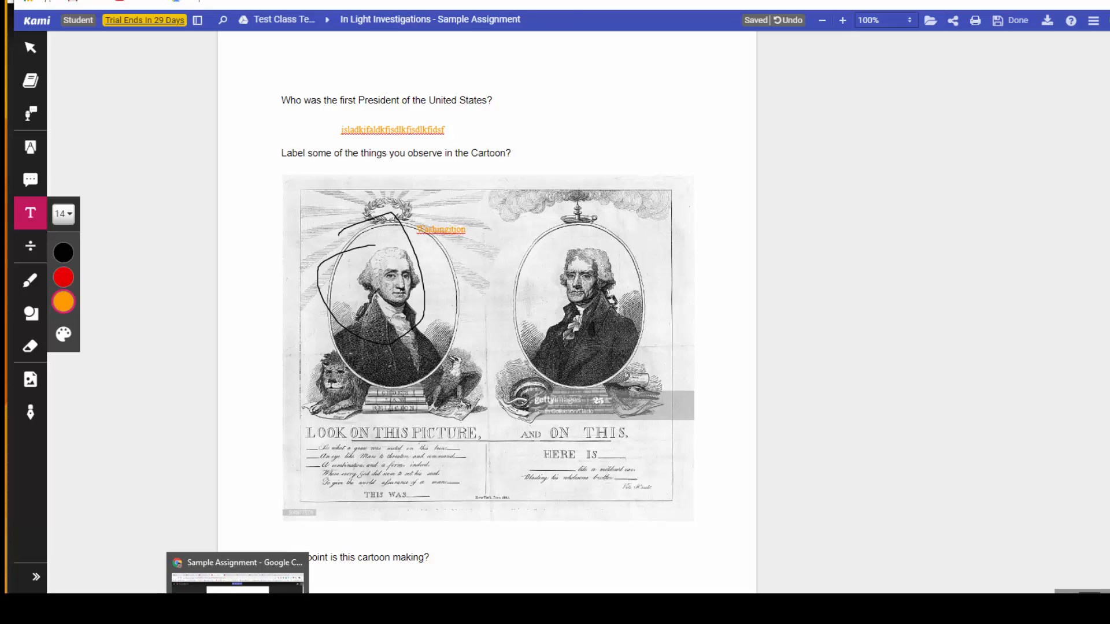
- Switch to the teacher's Classroom window, dismiss the assignment creation dialog, and open In Light Investigations' work list from the class grades
click(233, 610)
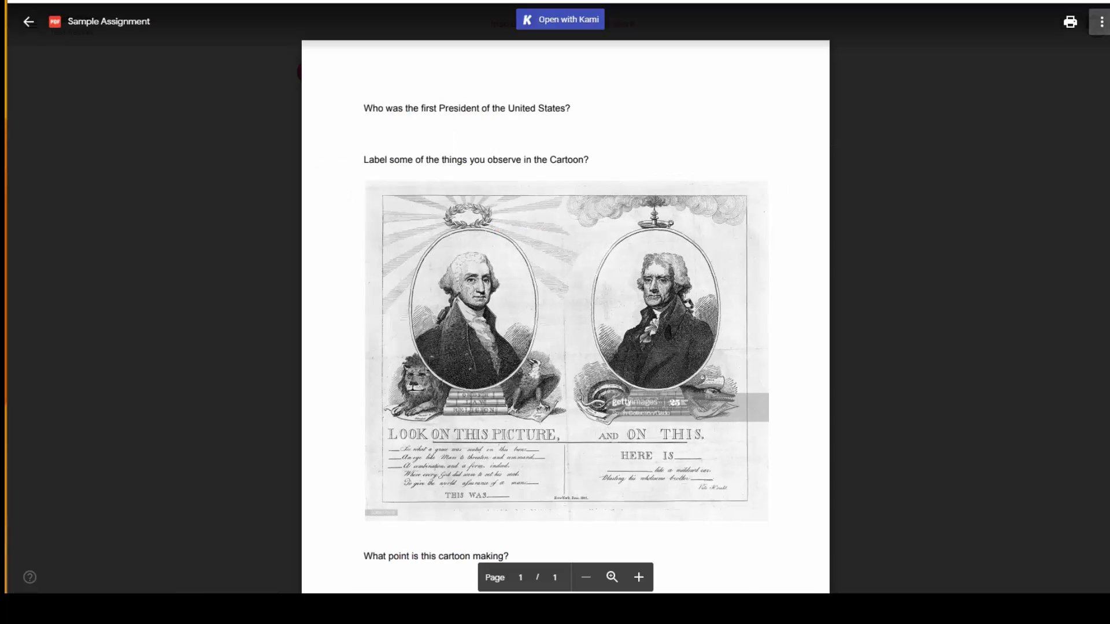
click(70, 1)
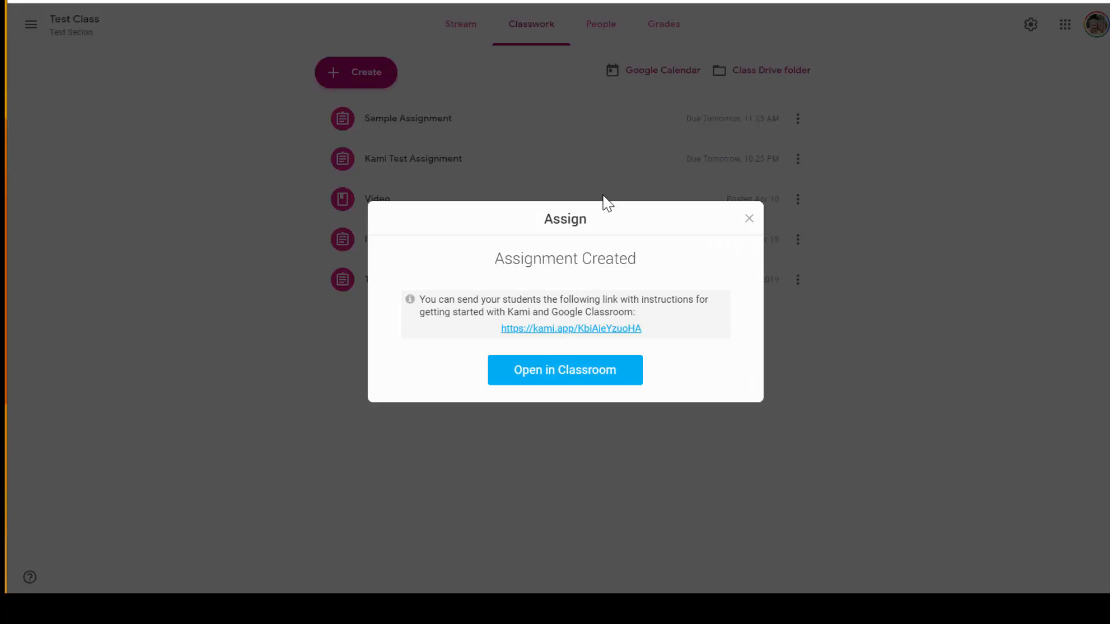
click(750, 219)
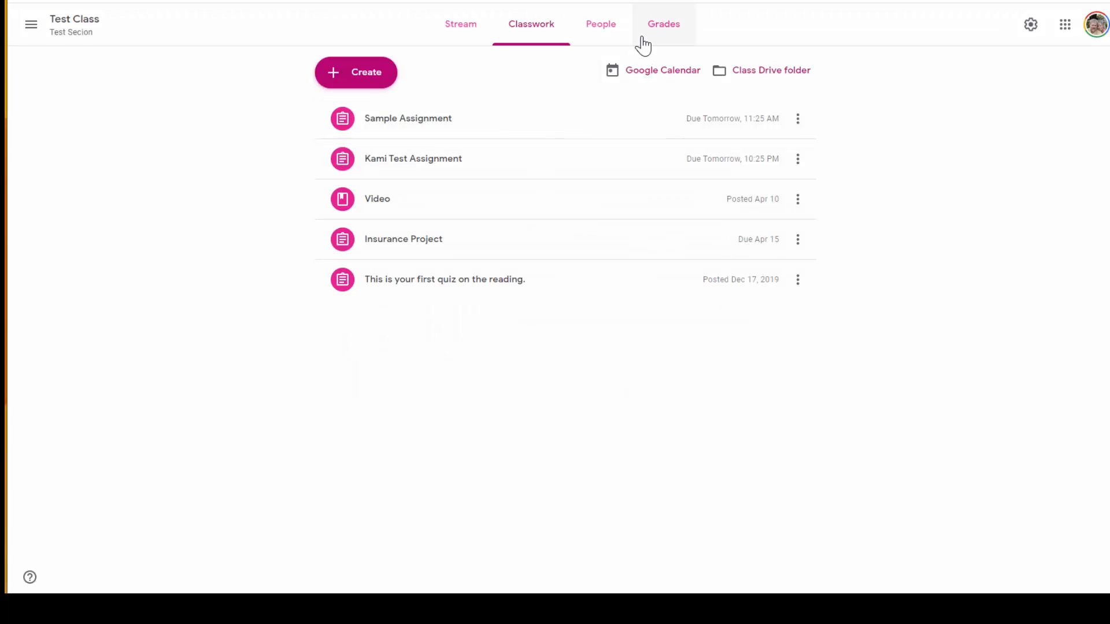
click(673, 29)
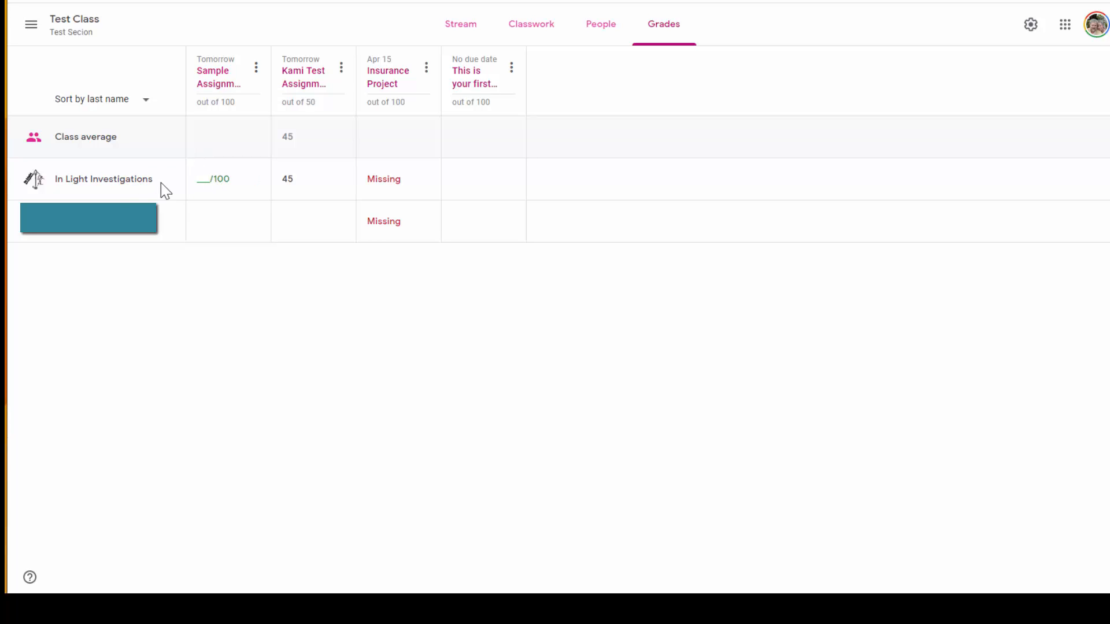
click(119, 183)
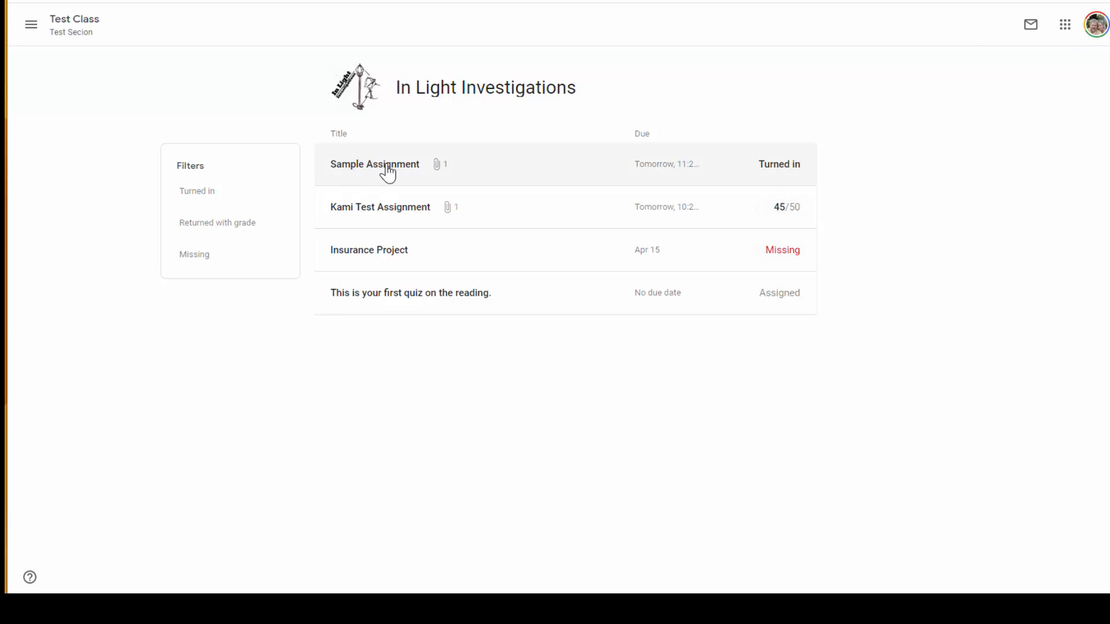
- Open In Light Investigations' turned-in PDF for Sample Assignment and enter a grade of 100 out of 100
click(386, 171)
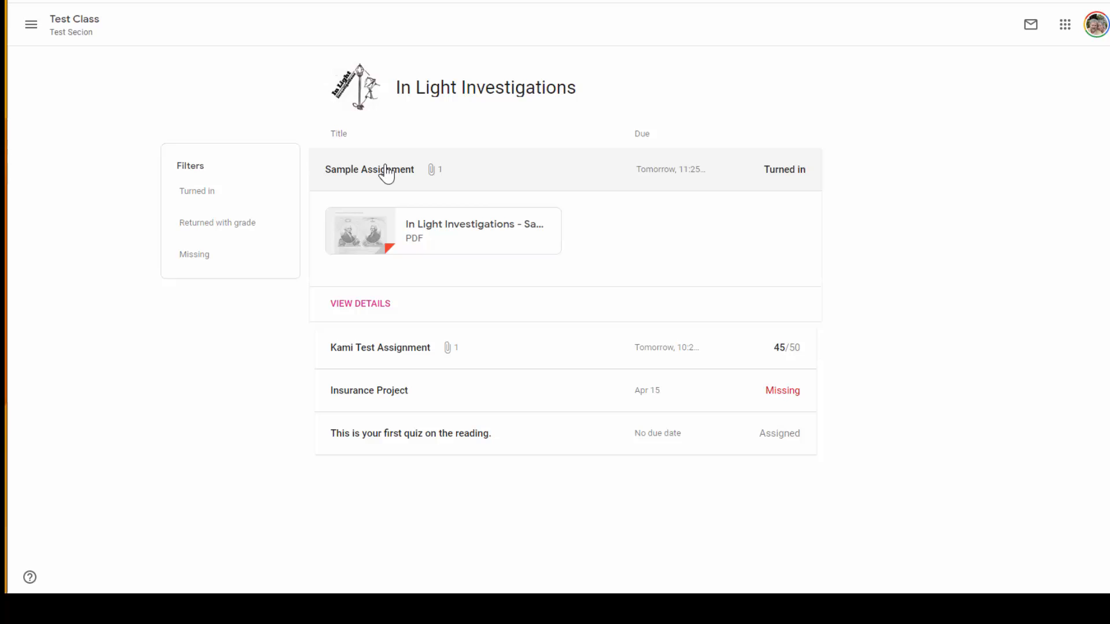
click(447, 240)
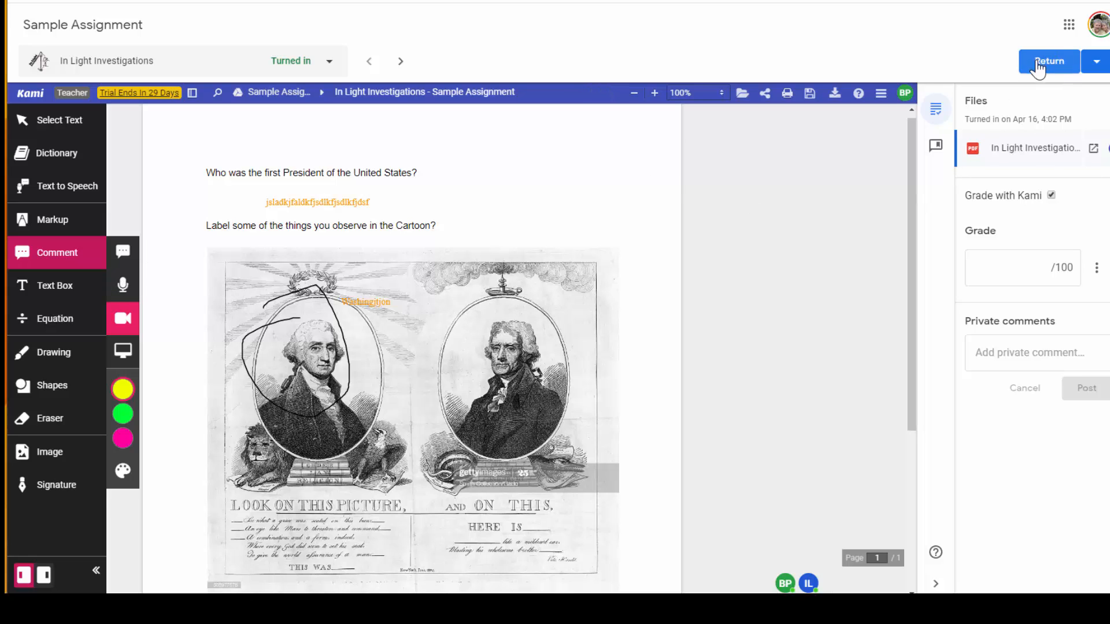
click(1032, 266)
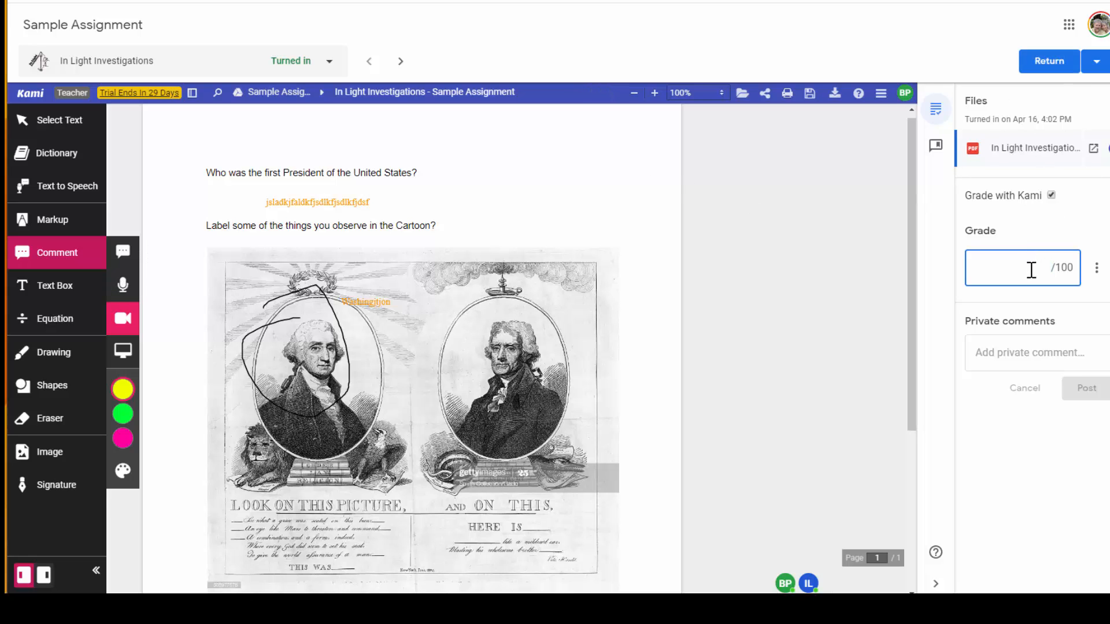
text(100)
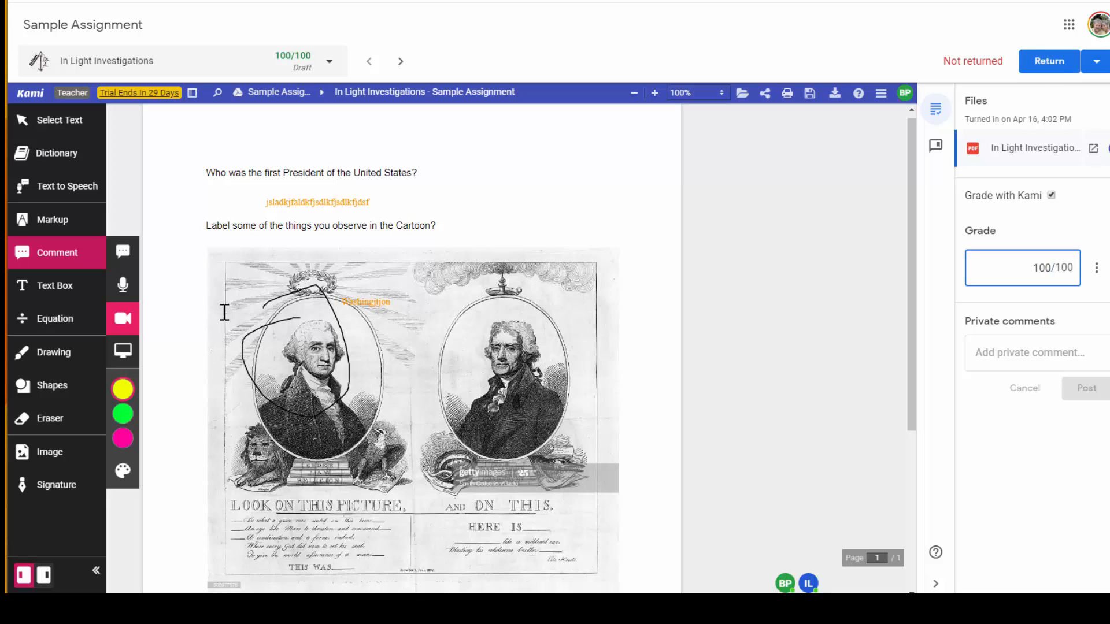
- Draw a green freehand scribble over the second portrait, and erase it
click(51, 352)
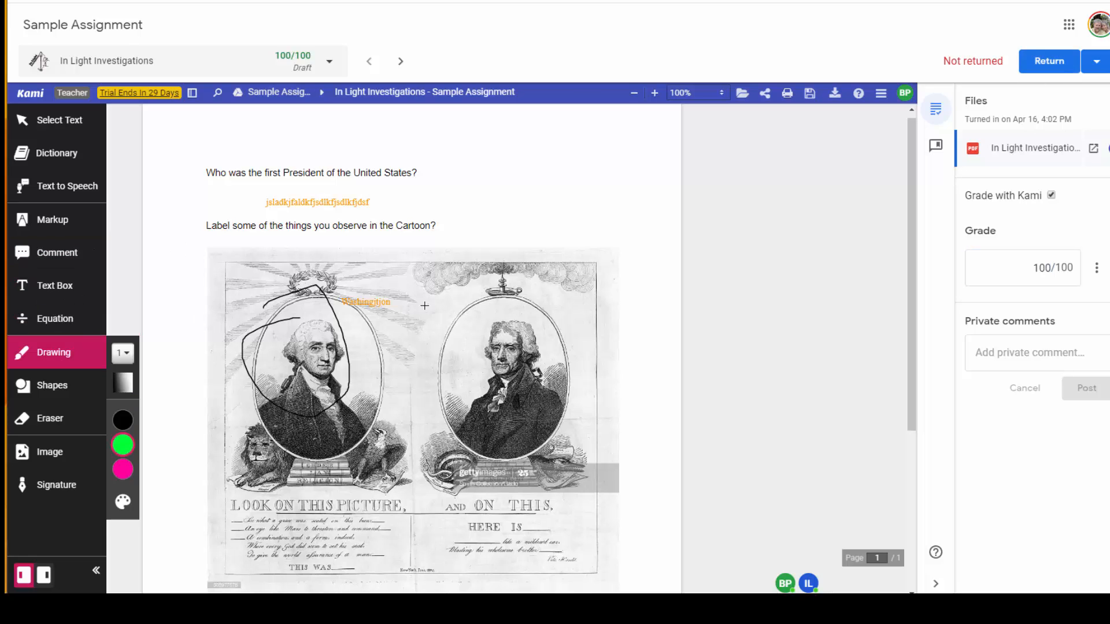
mouse_move(479, 301)
mouse_down()
mouse_move(509, 370)
mouse_move(456, 321)
mouse_up()
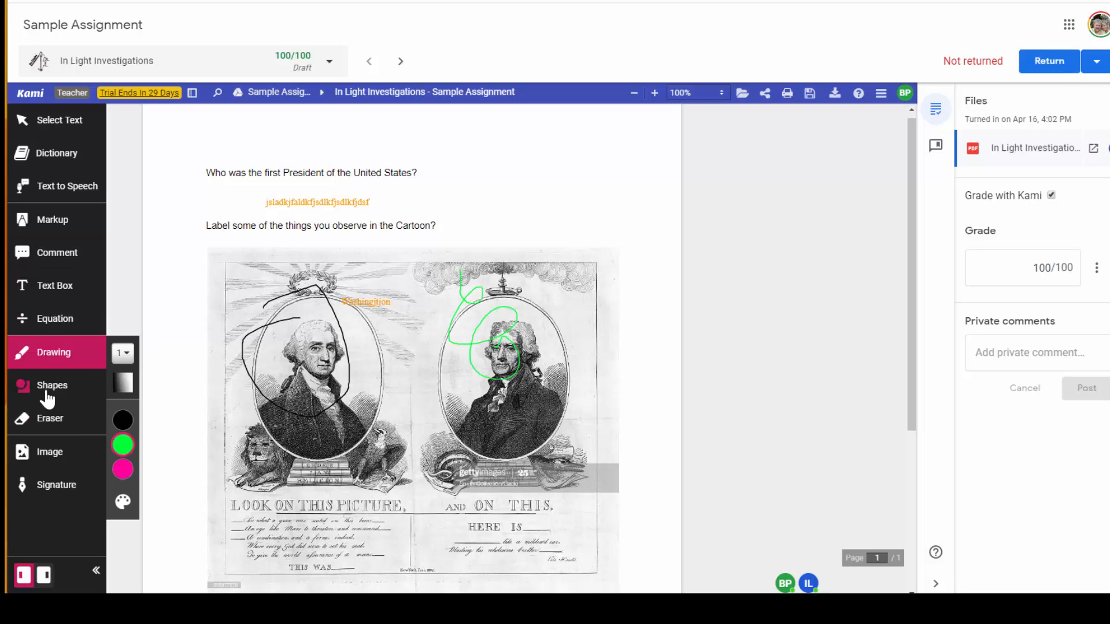
click(67, 418)
click(498, 358)
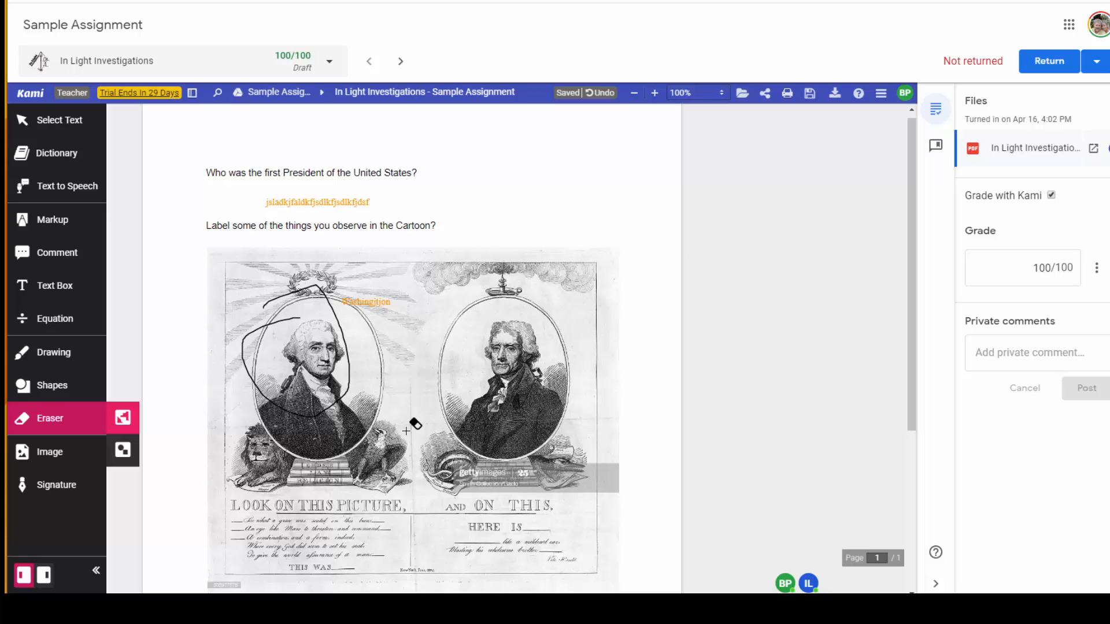
- Return the graded Sample Assignment to In Light Investigations and confirm the return
click(1055, 65)
click(693, 358)
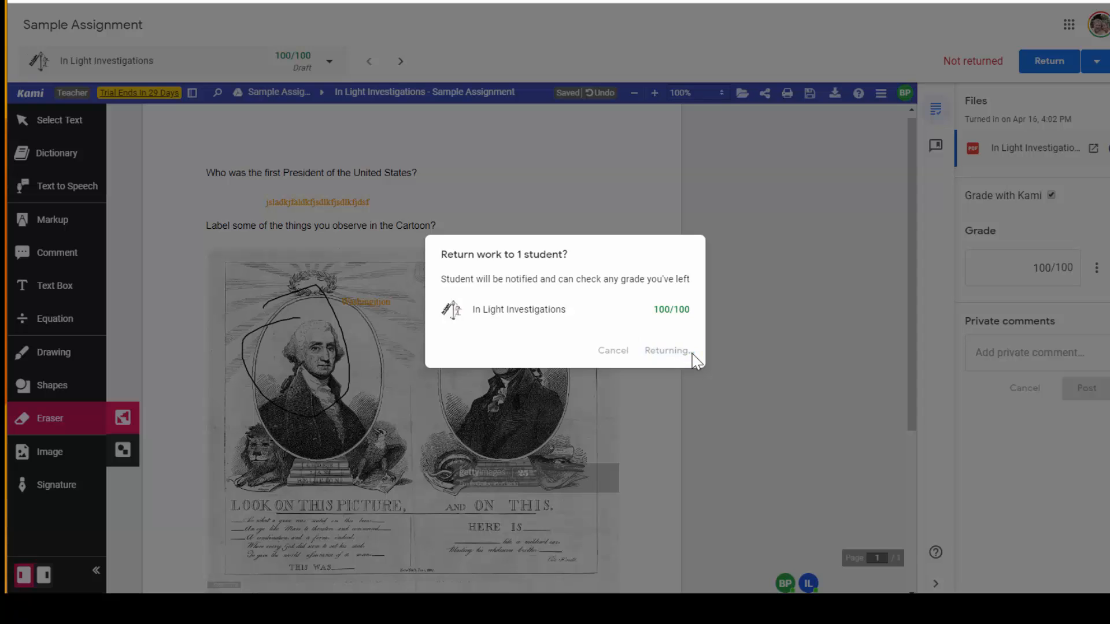